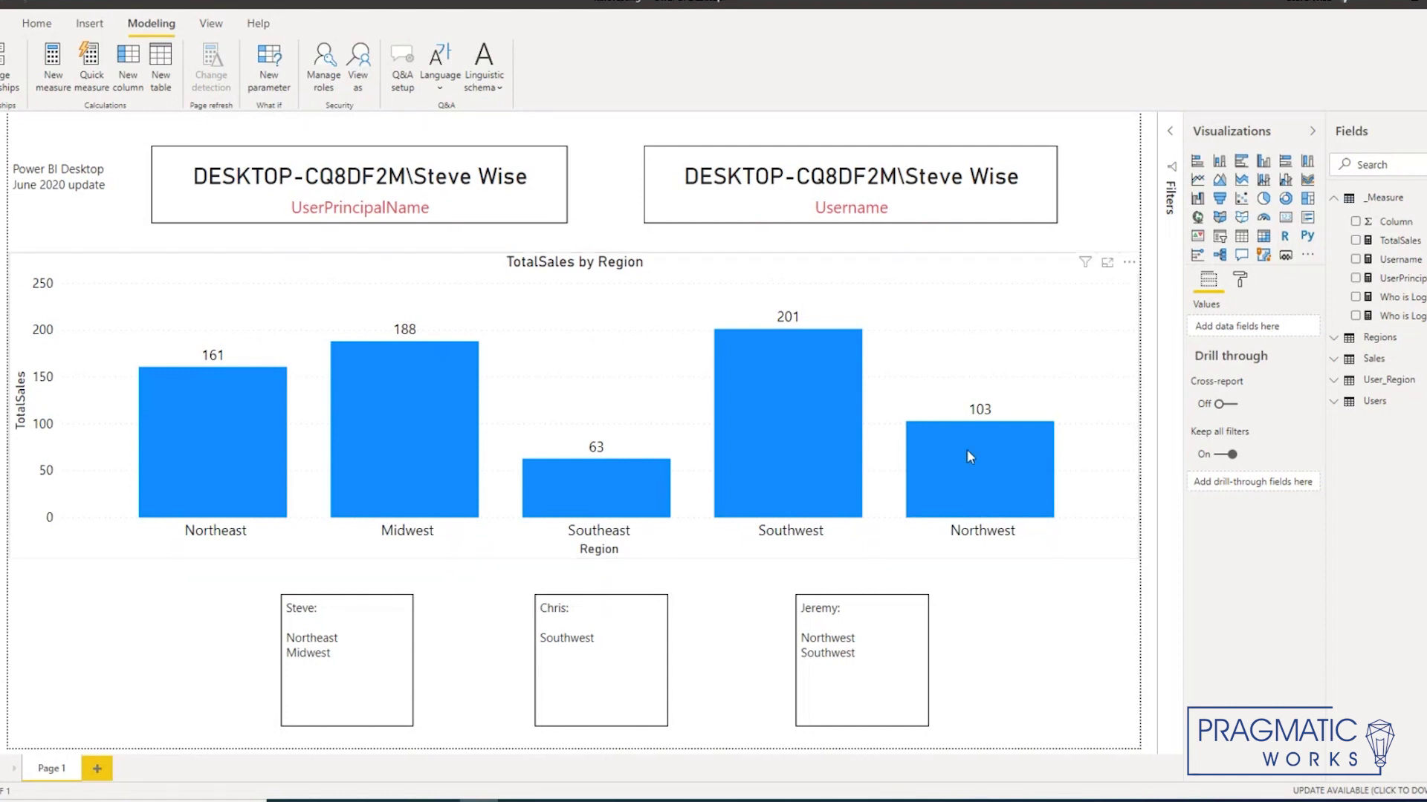
# Step: Inspect the DynamicRoles filter on Regions, noting USERPRINCIPALNAME, then cancel without changes
pyautogui.click(324, 75)
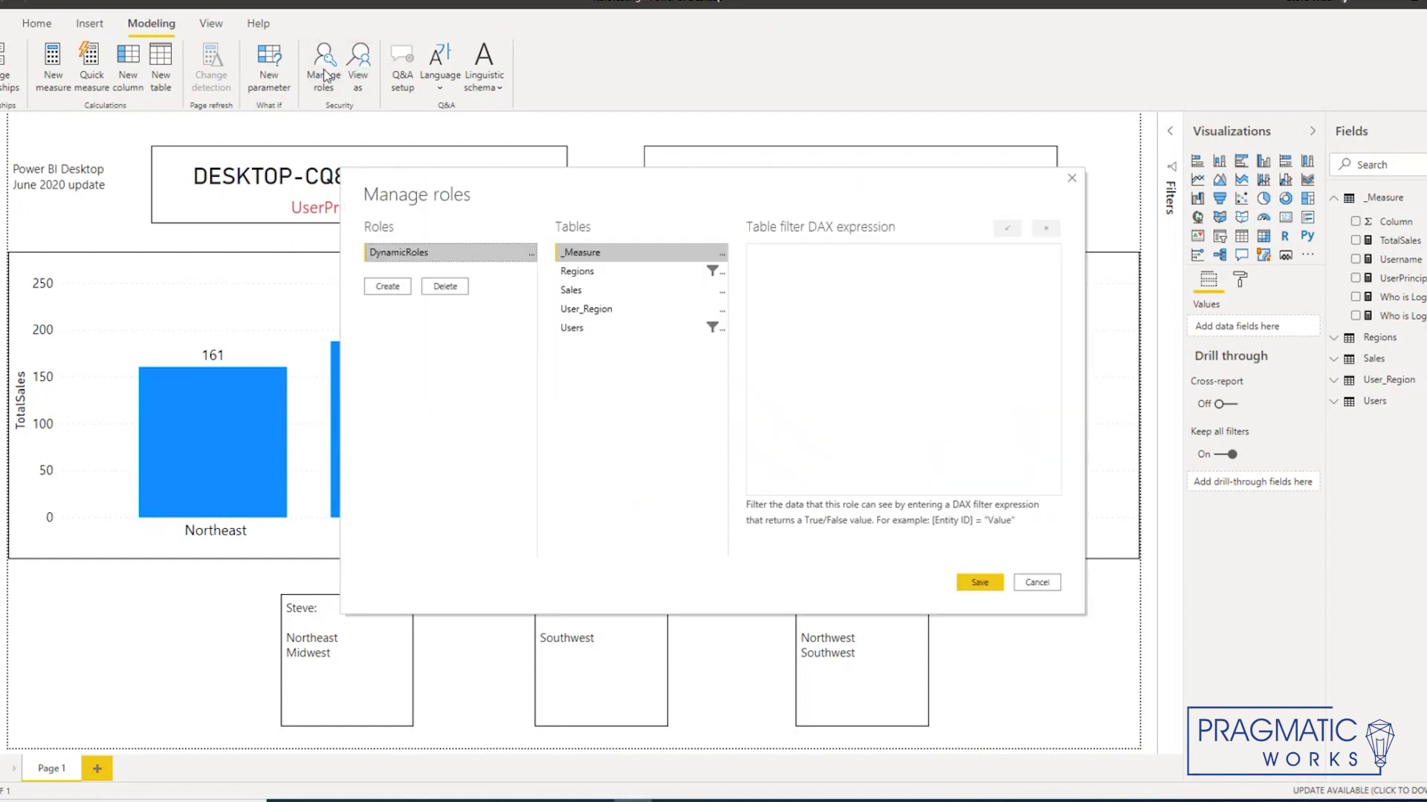
pyautogui.click(612, 275)
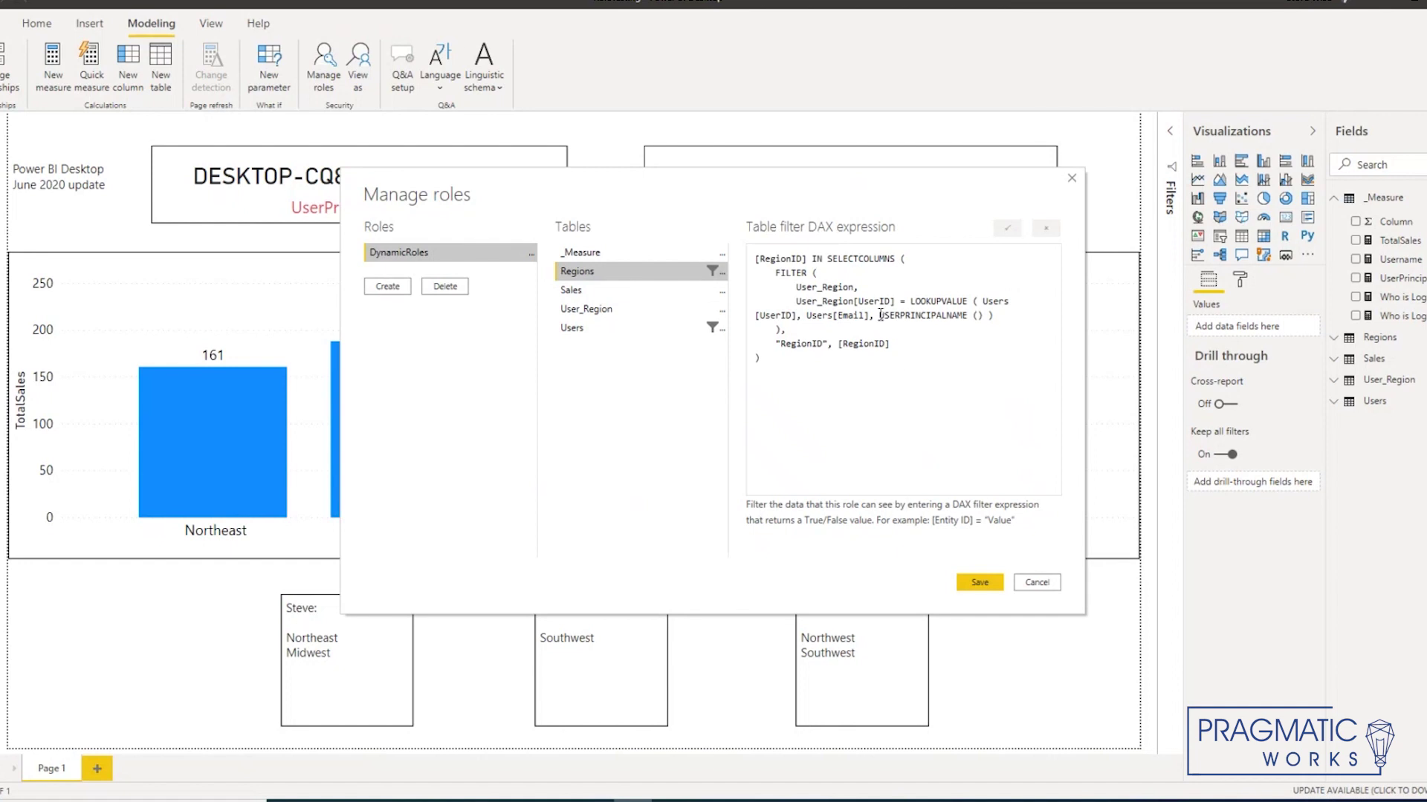
pyautogui.moveTo(879, 316); pyautogui.dragTo(970, 317)
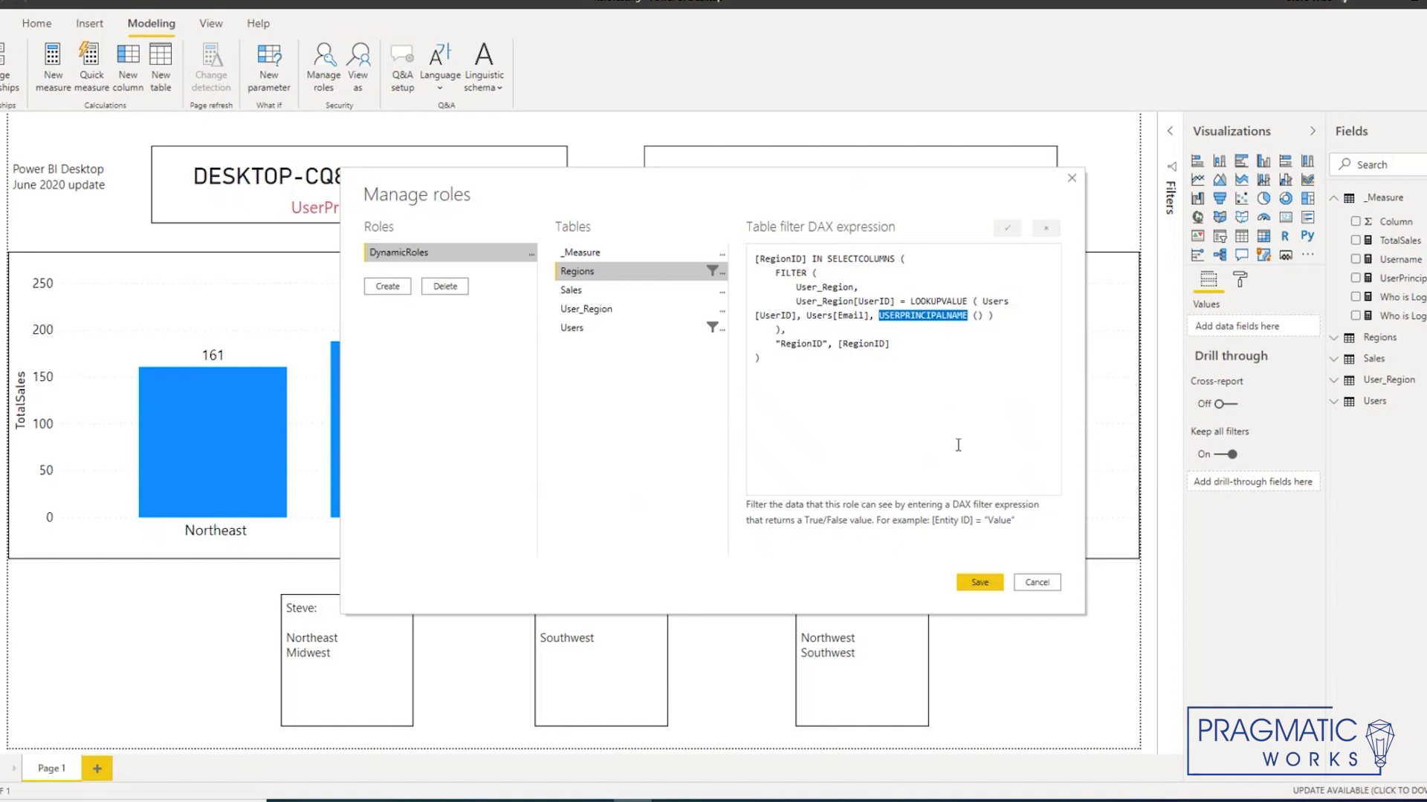
pyautogui.click(1041, 586)
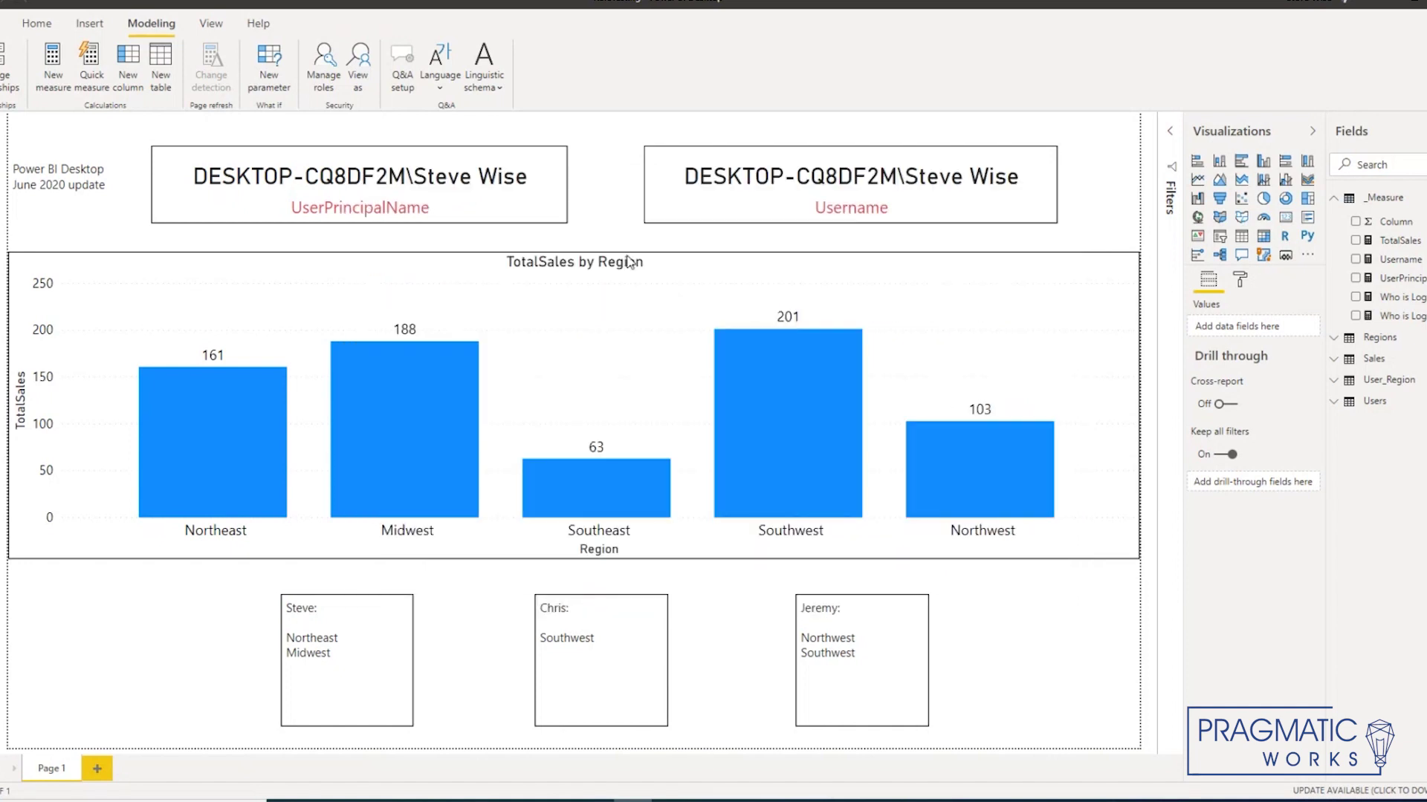
pyautogui.click(511, 199)
pyautogui.click(713, 216)
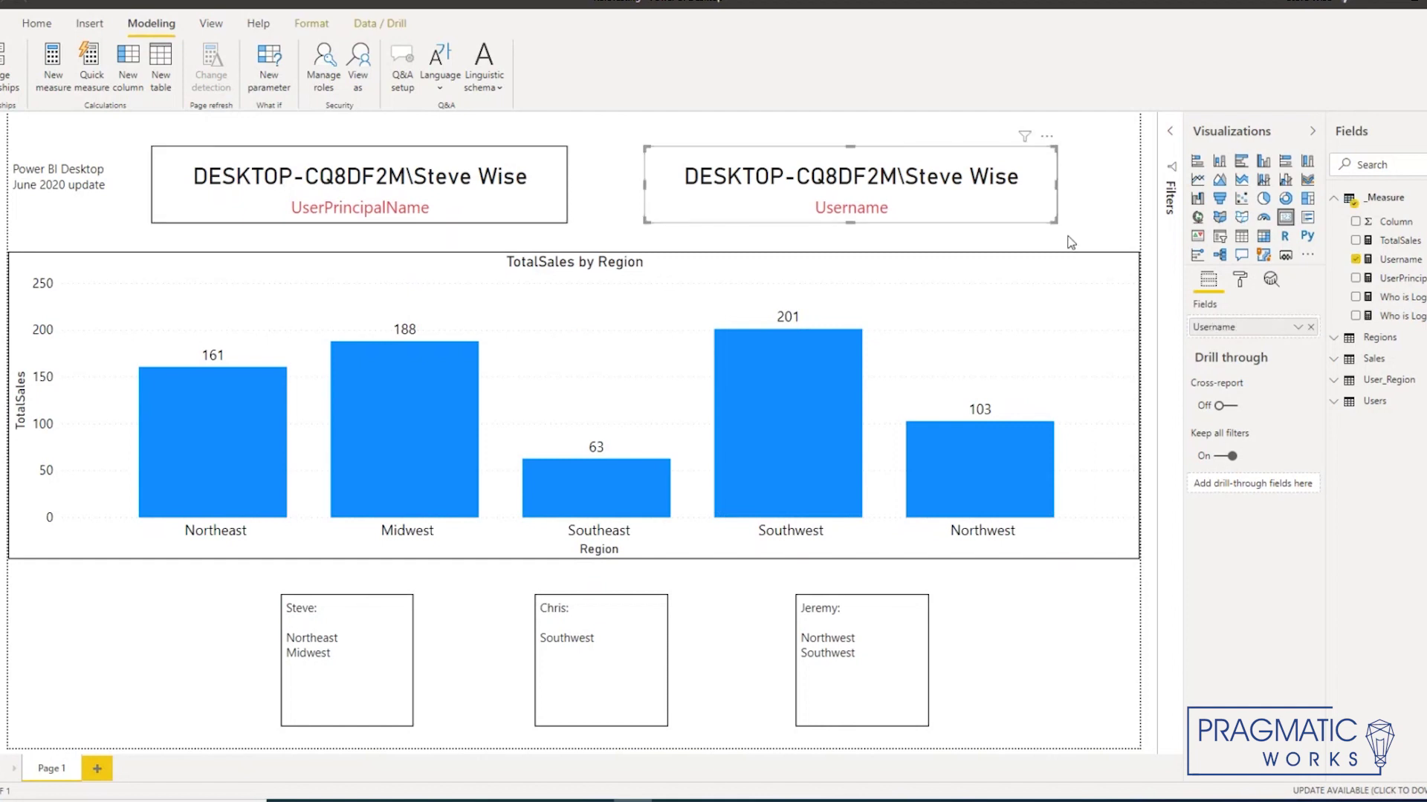
pyautogui.click(1397, 261)
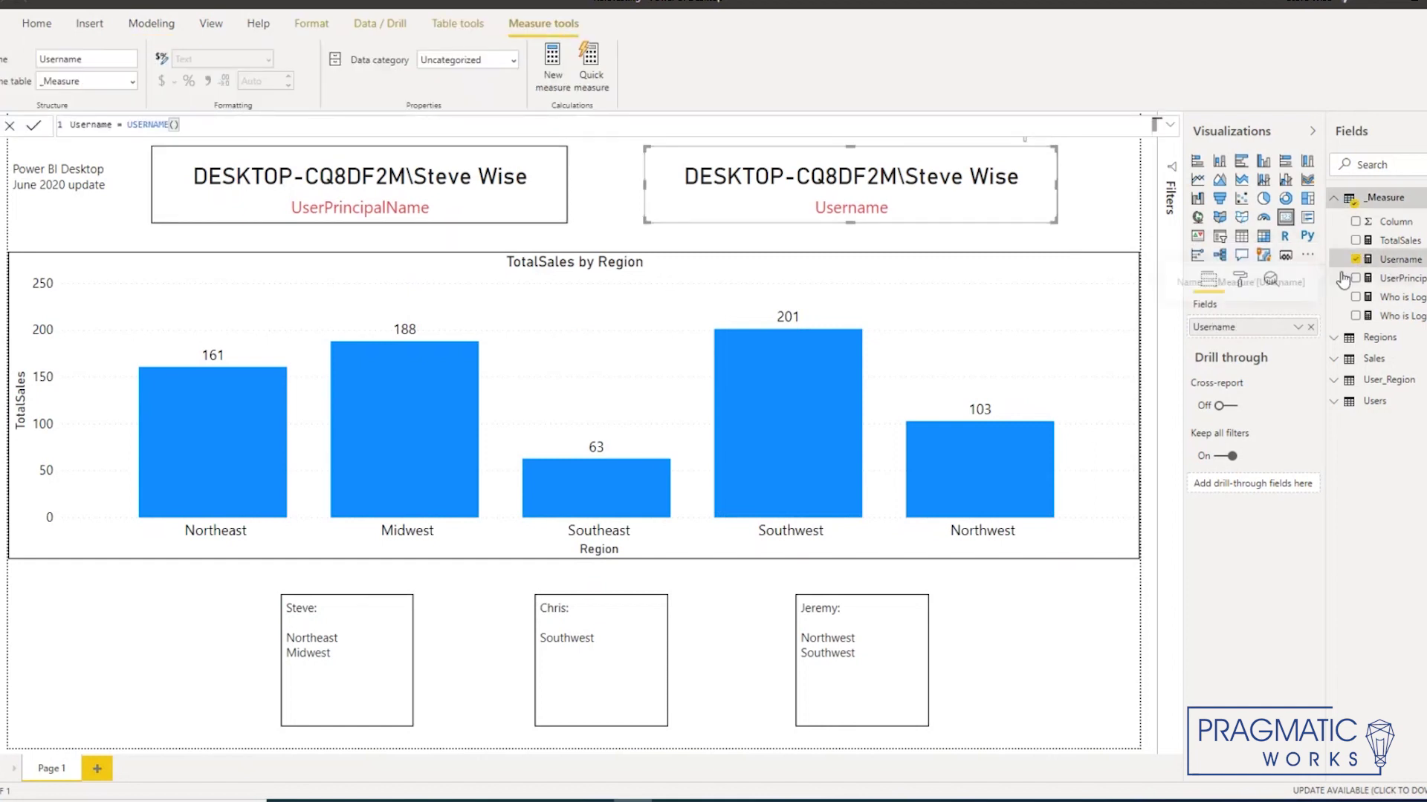
pyautogui.click(551, 199)
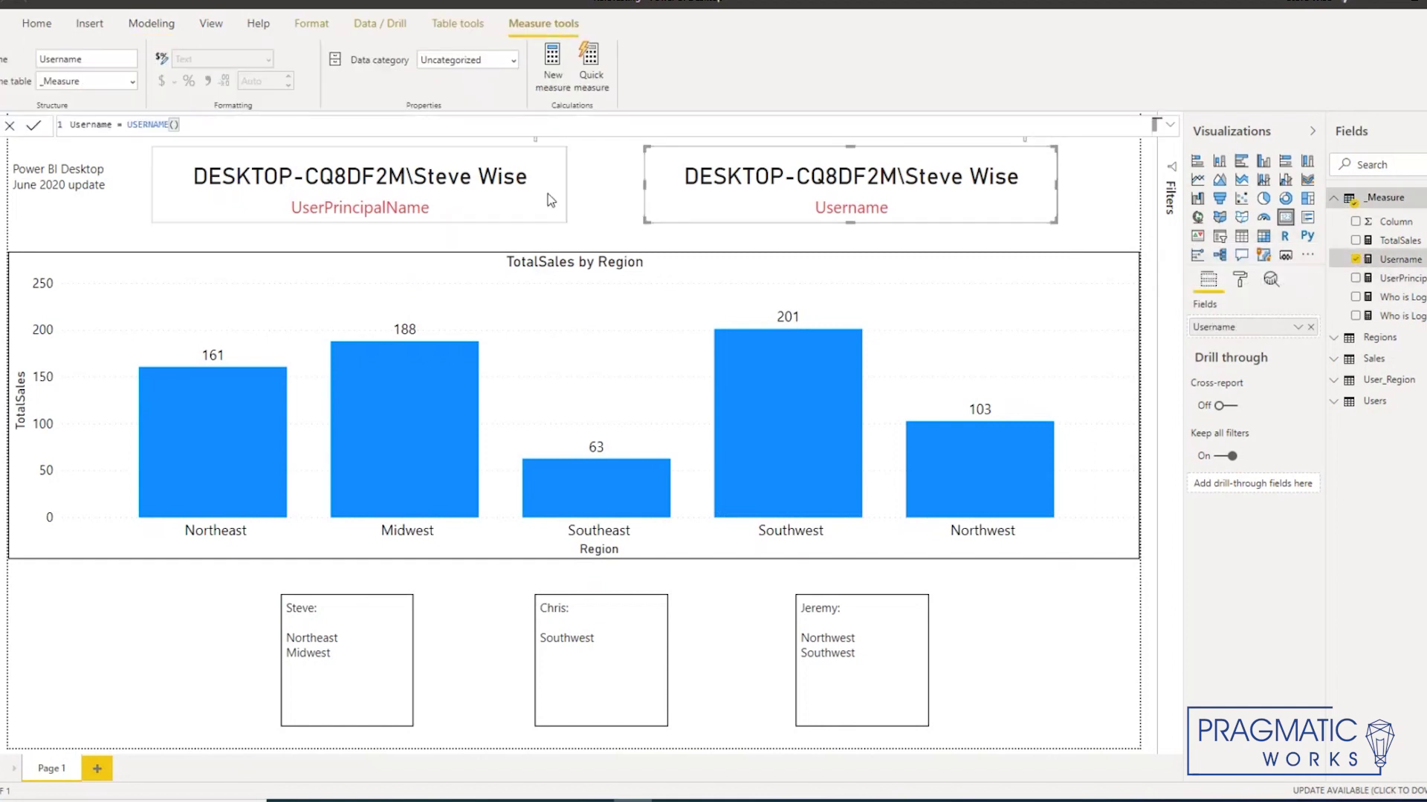
pyautogui.click(1379, 279)
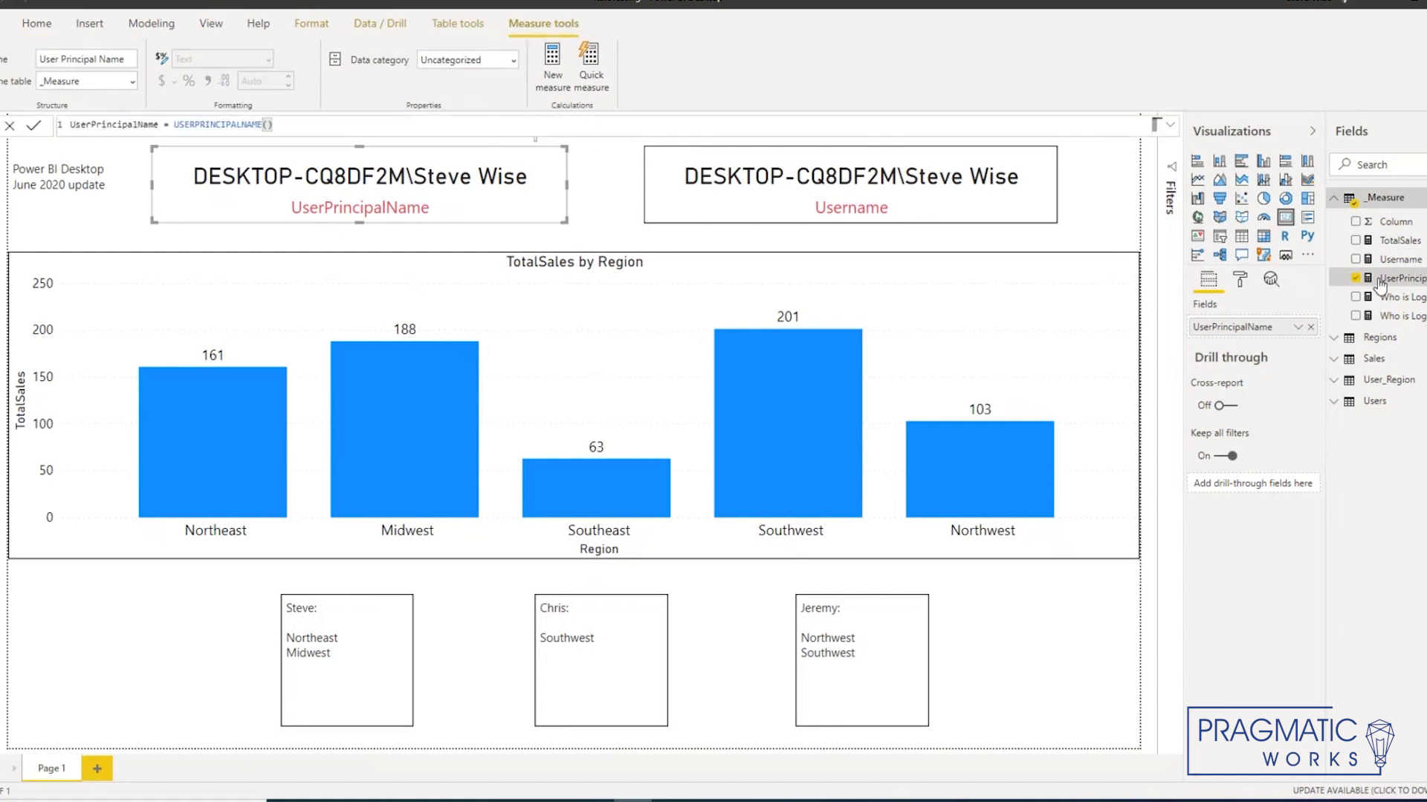
pyautogui.click(612, 208)
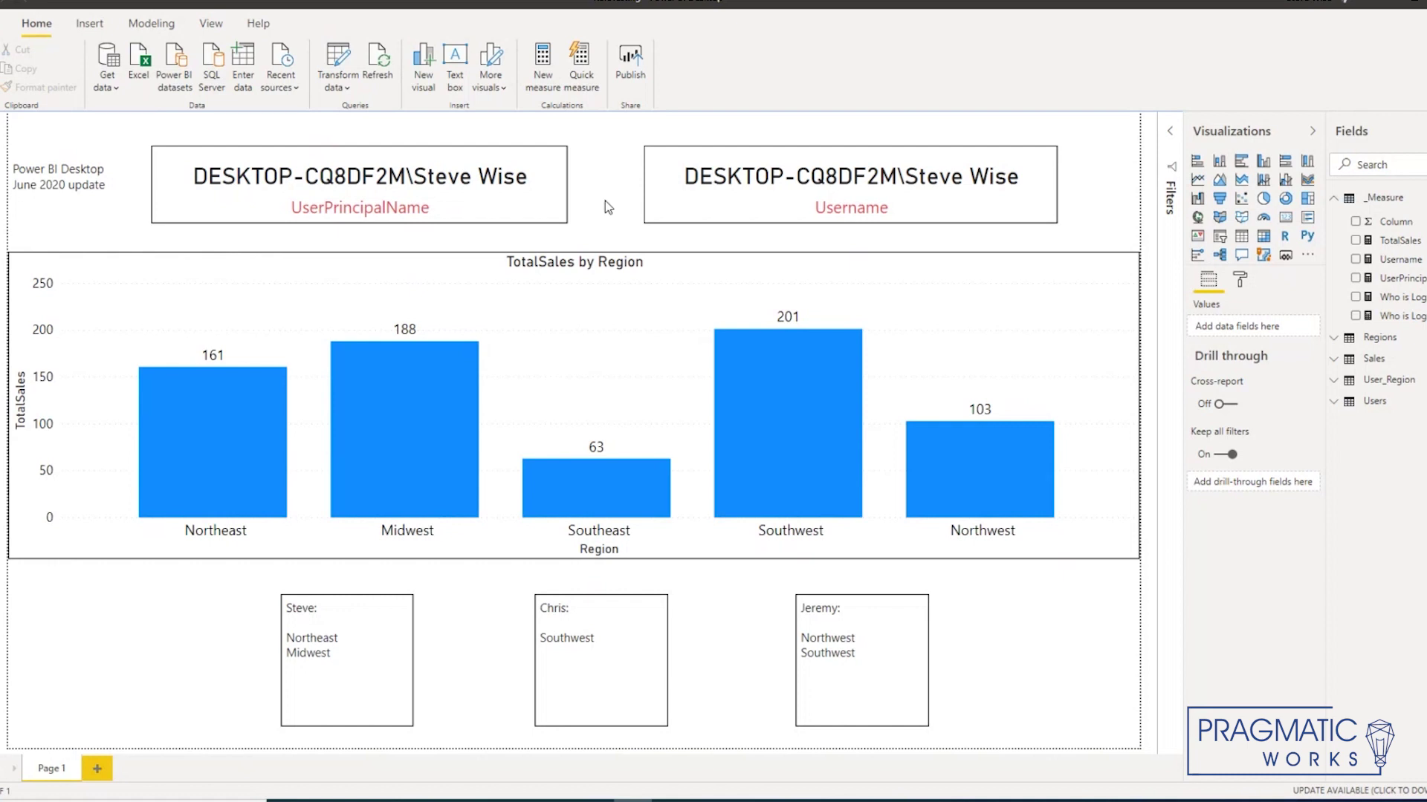
# Step: View the report as the DynamicRoles role, which empties the TotalSales by region chart
pyautogui.click(170, 27)
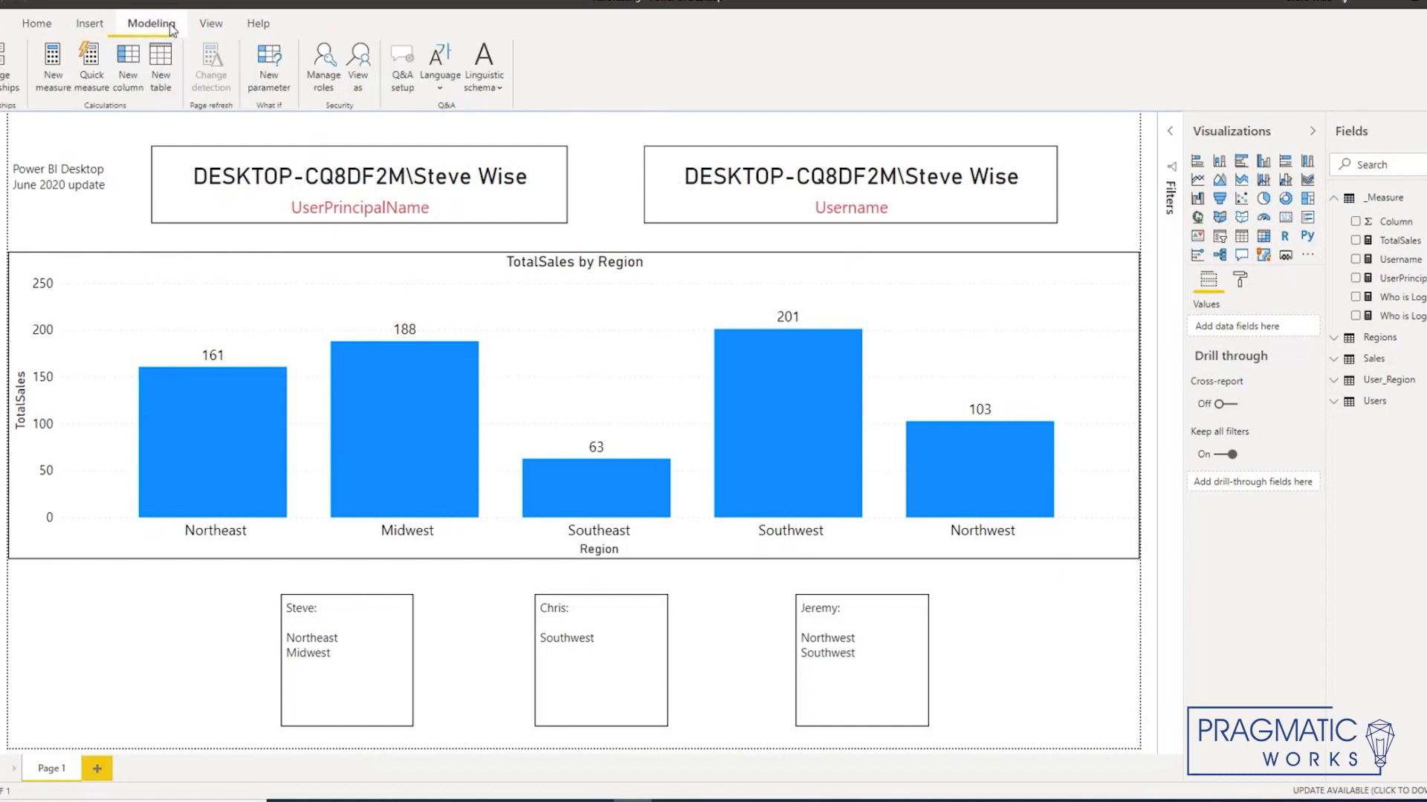
pyautogui.click(357, 67)
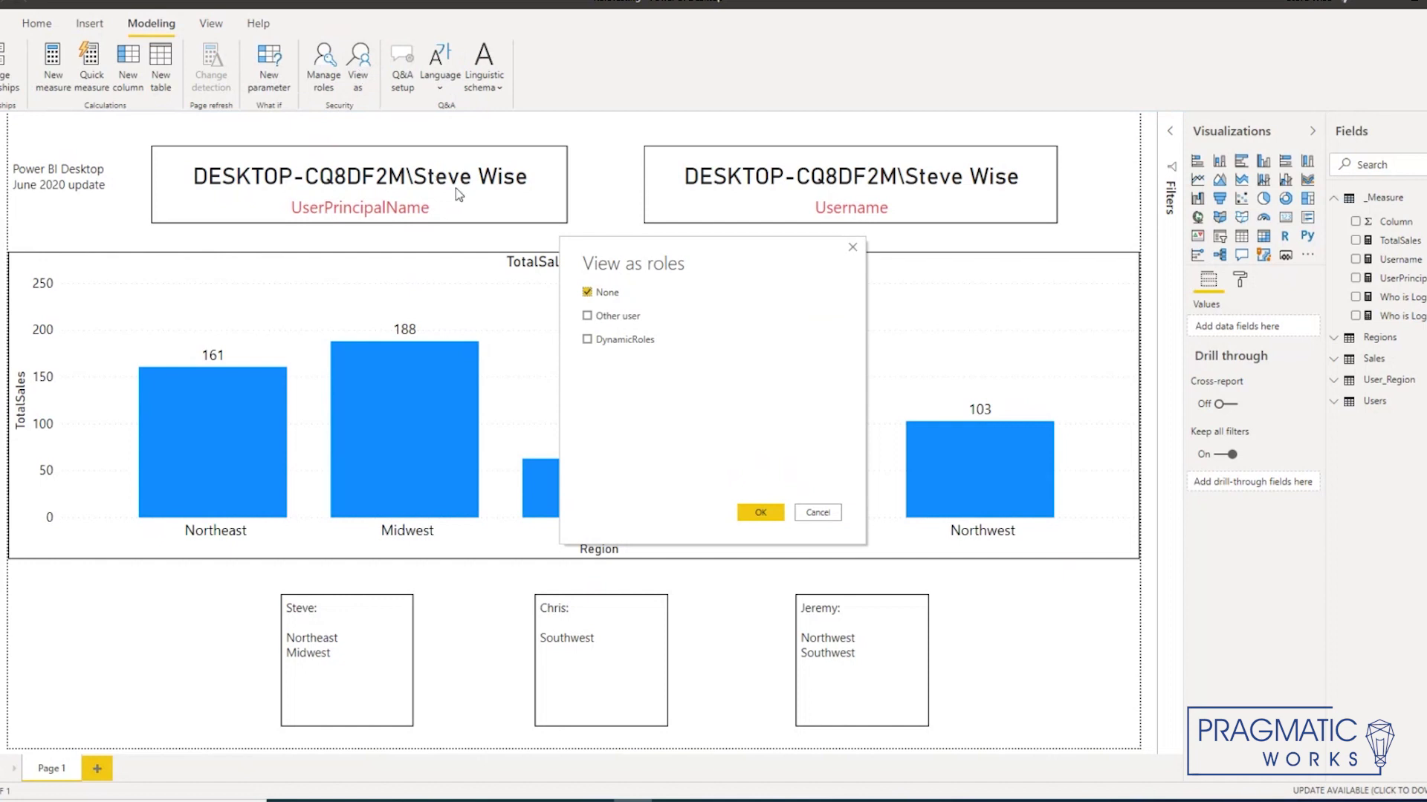
pyautogui.click(619, 343)
pyautogui.click(760, 513)
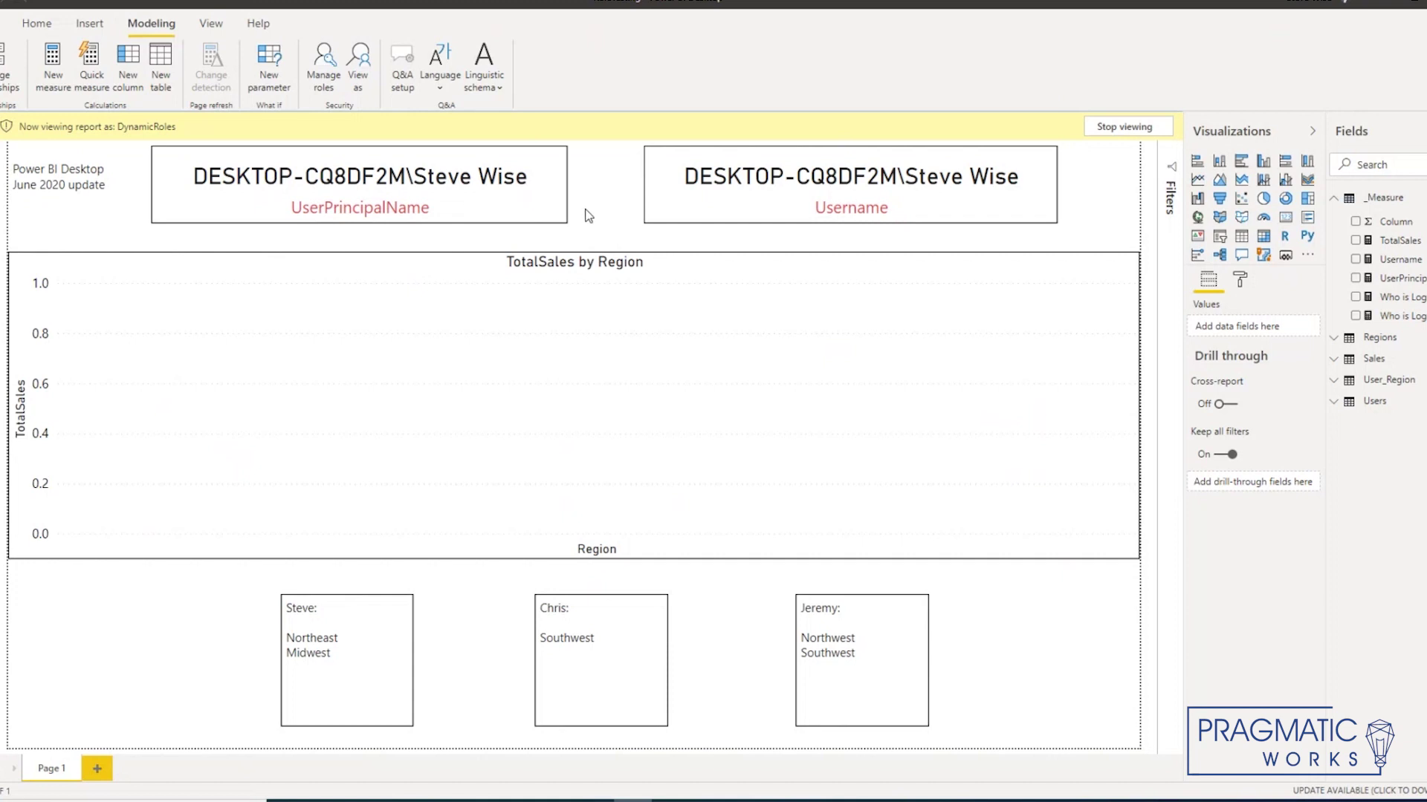
pyautogui.click(359, 71)
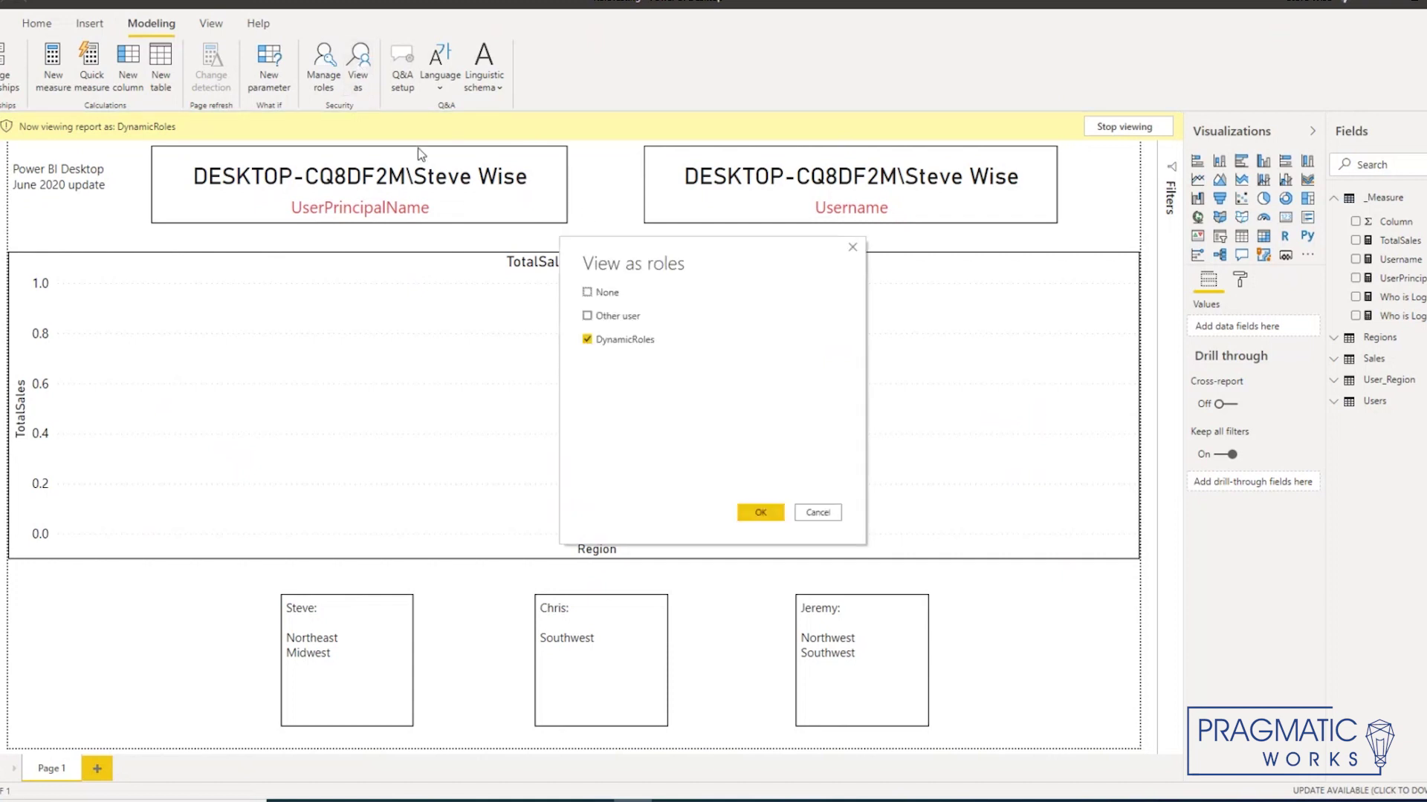
# Step: View as DynamicRoles for another user's e-mail, showing only Northeast 161 and Midwest 188
pyautogui.click(587, 315)
pyautogui.hotkey('ctrl', 'v')
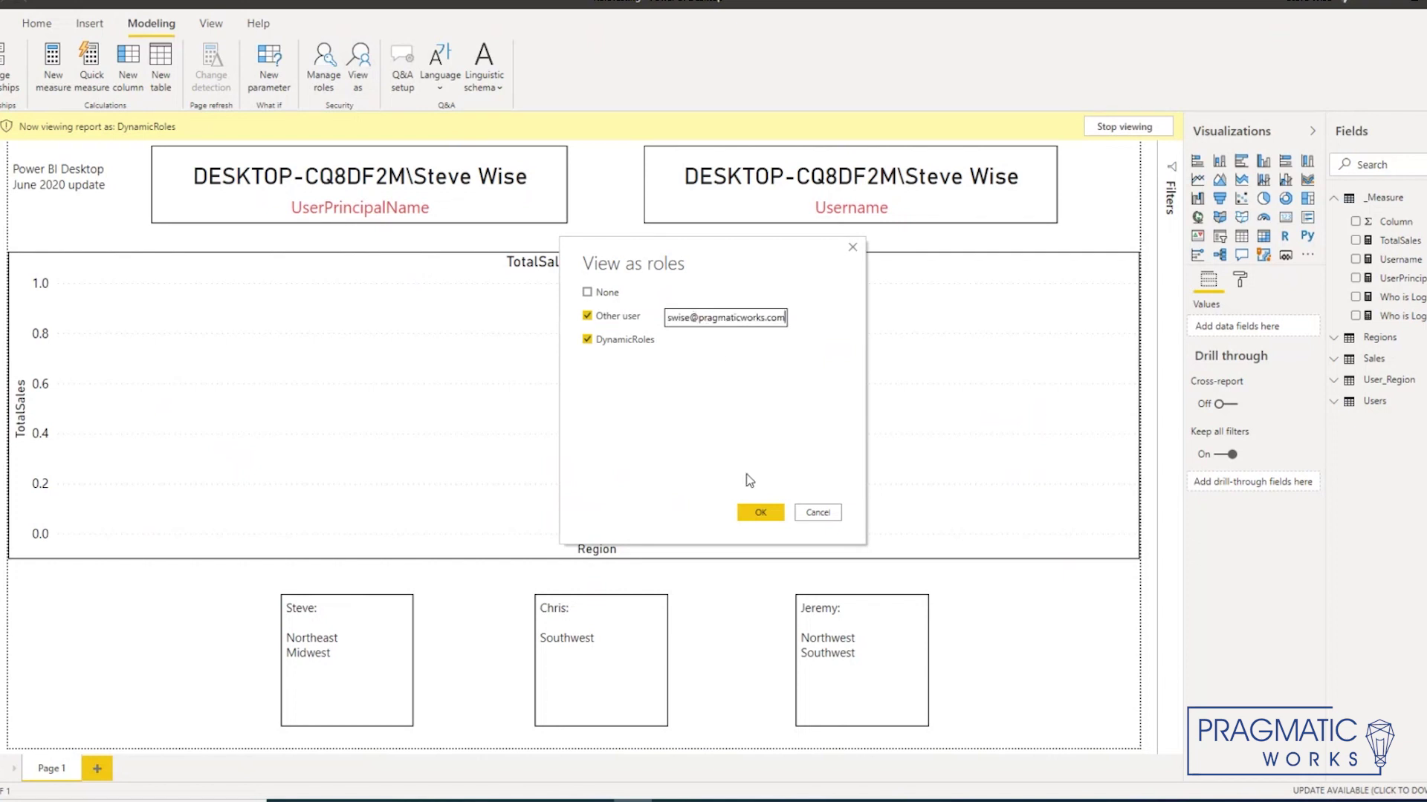
pyautogui.click(758, 514)
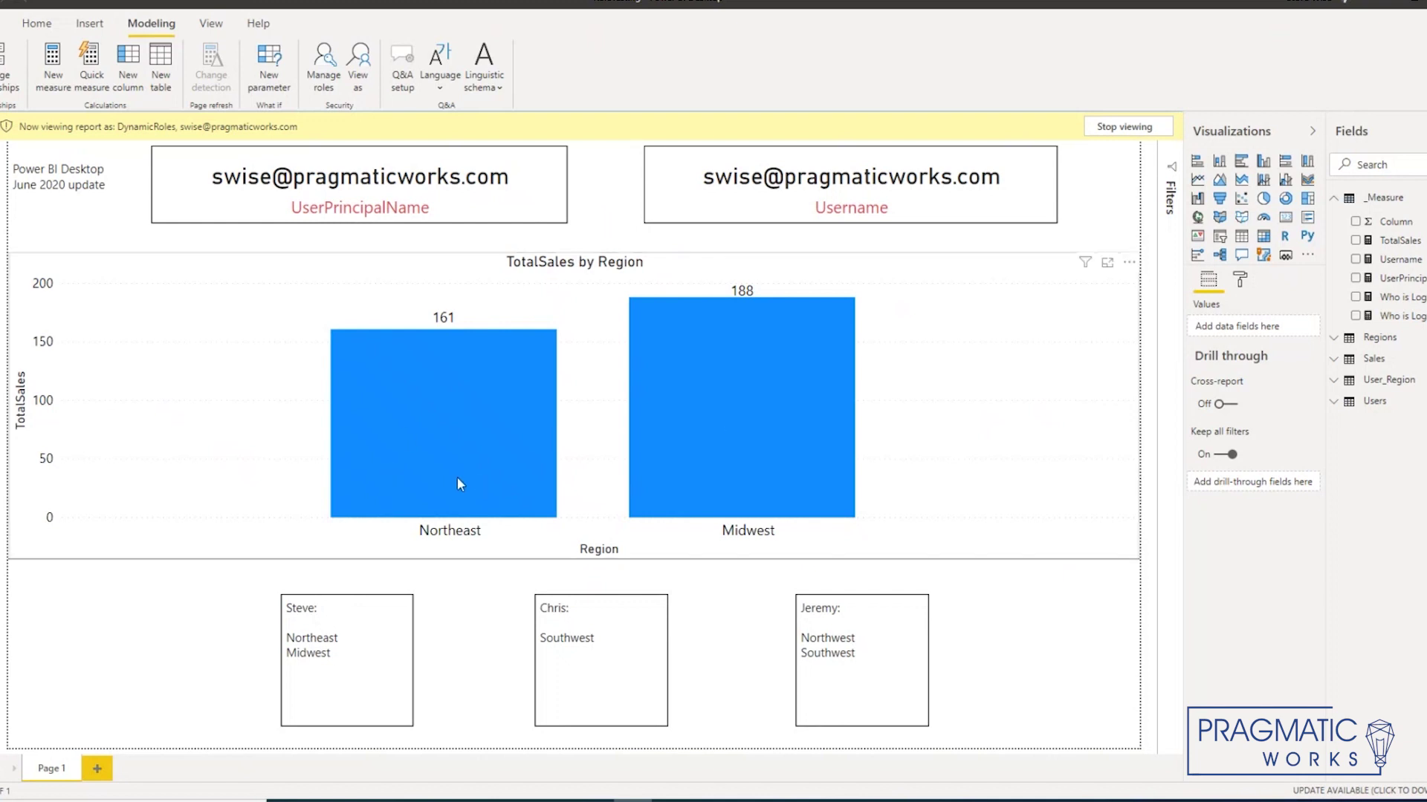
pyautogui.click(358, 67)
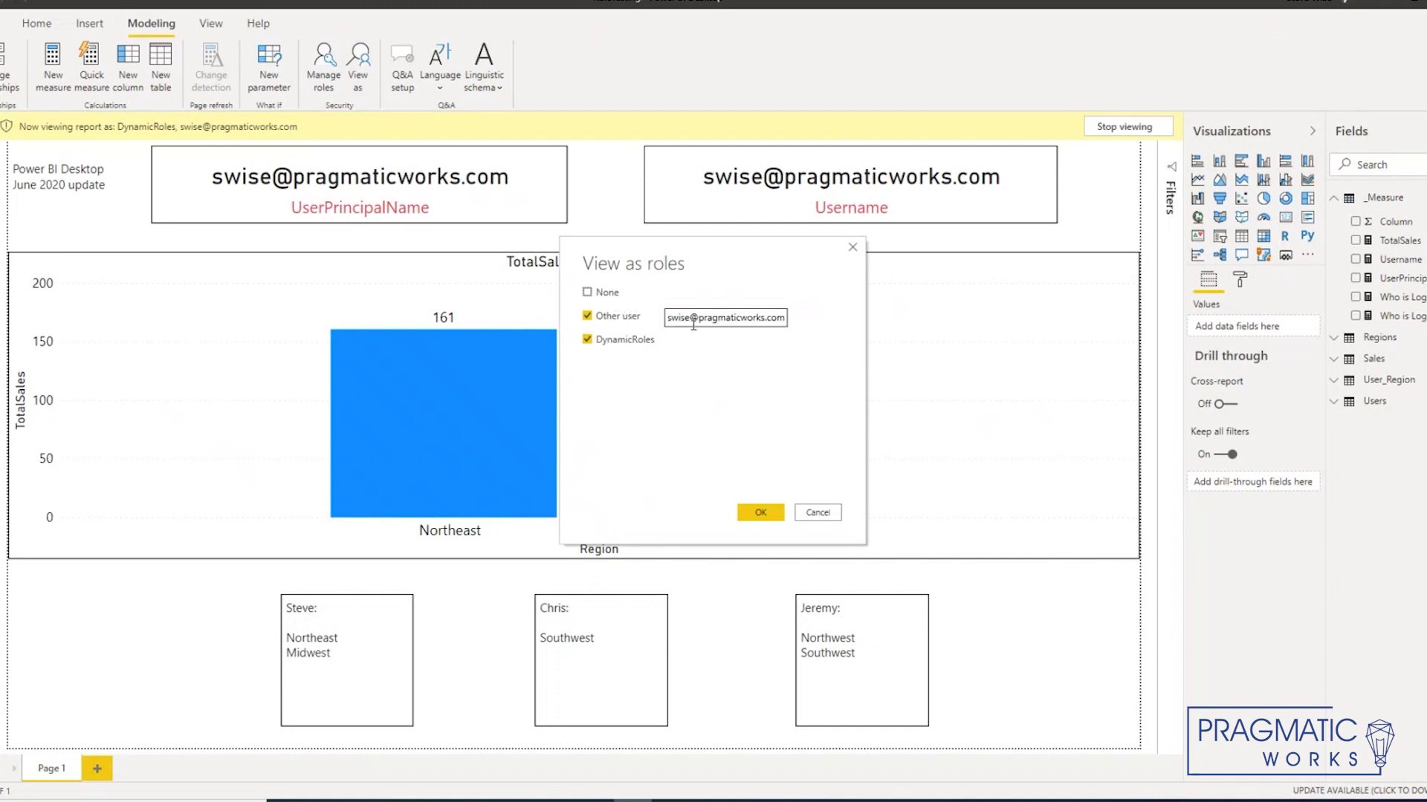
# Step: Swap the impersonated e-mail to a different user, leaving only Southwest and Northwest sales
pyautogui.moveTo(693, 325); pyautogui.dragTo(663, 291)
pyautogui.click(772, 523)
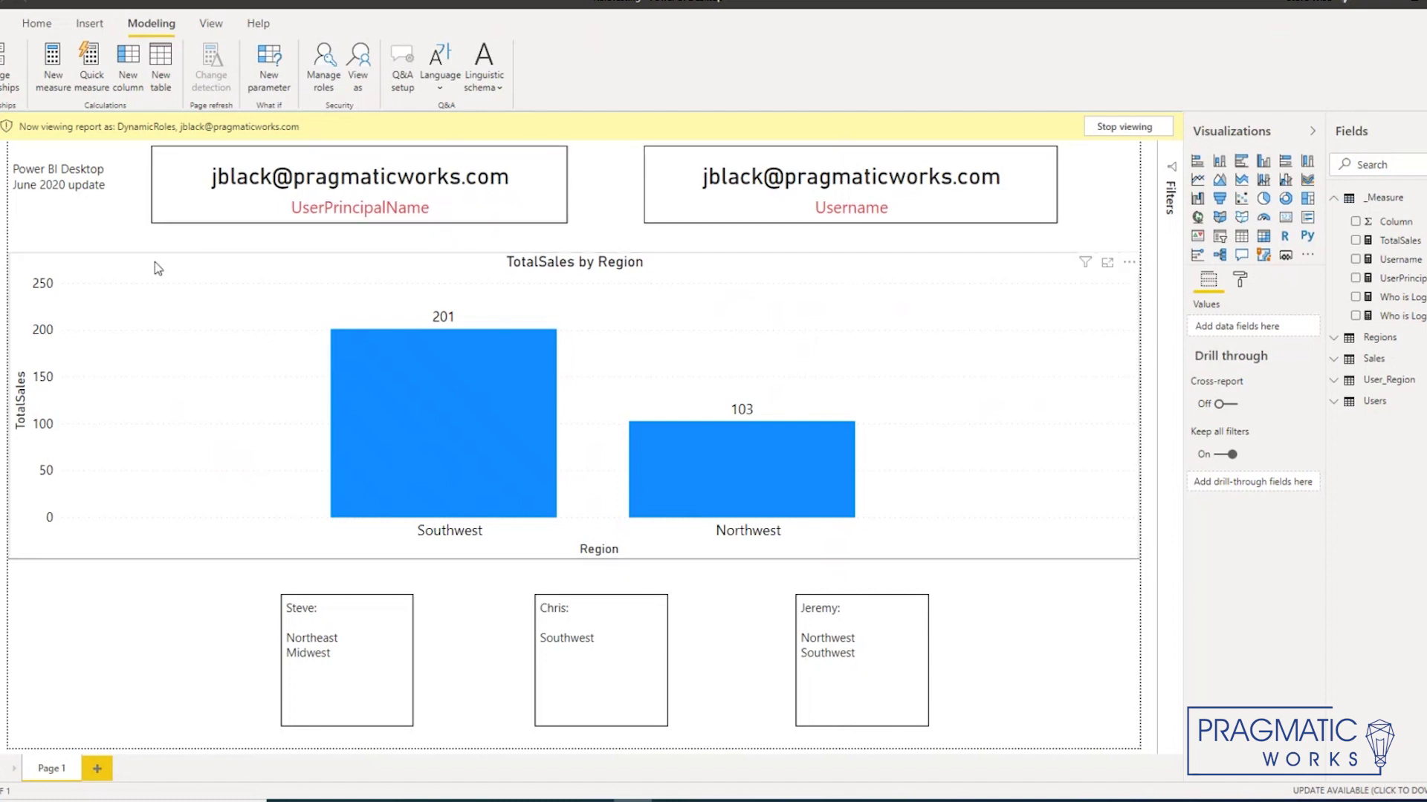
pyautogui.click(2, 186)
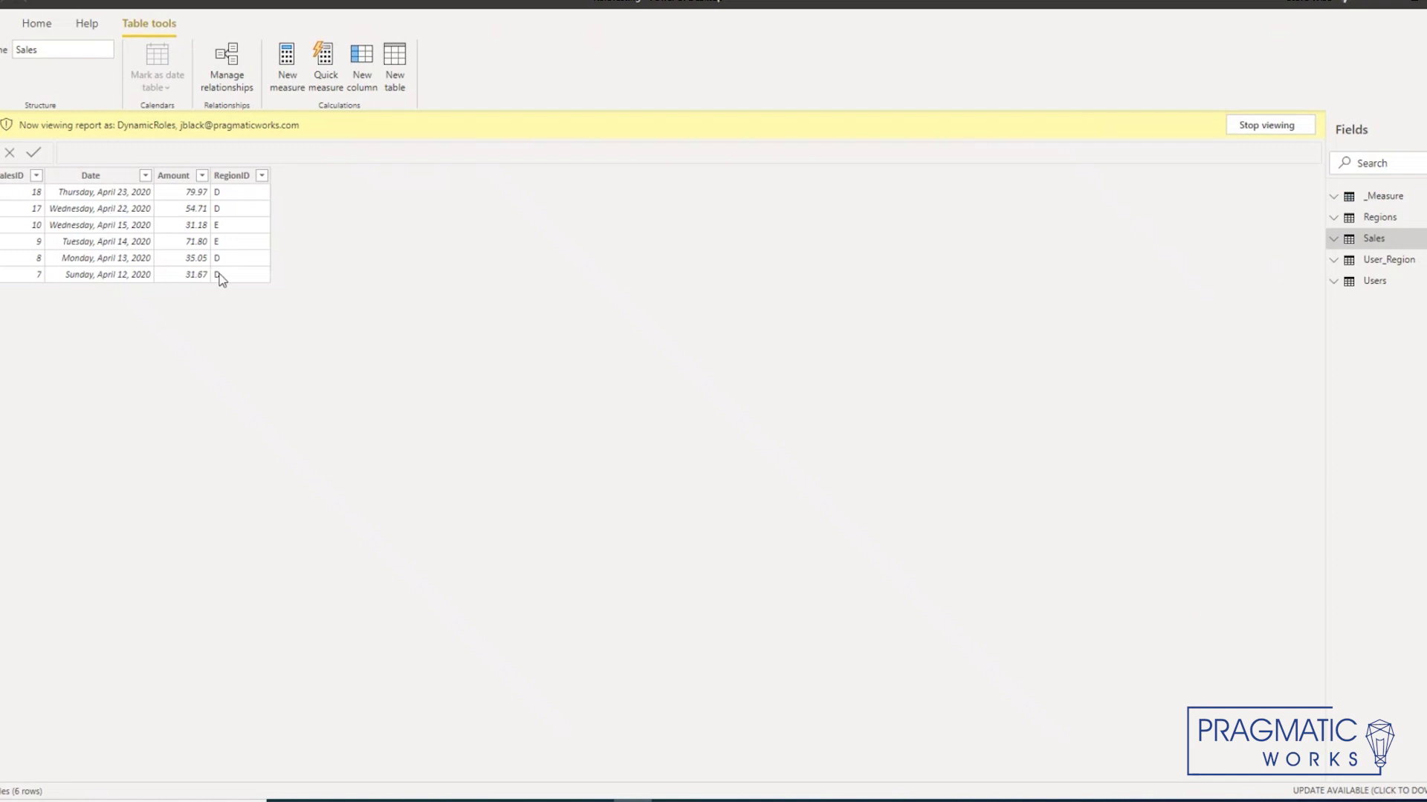
# Step: Inspect the filtered Users and User_Region rows in Data view, then stop viewing as the role
pyautogui.click(1373, 283)
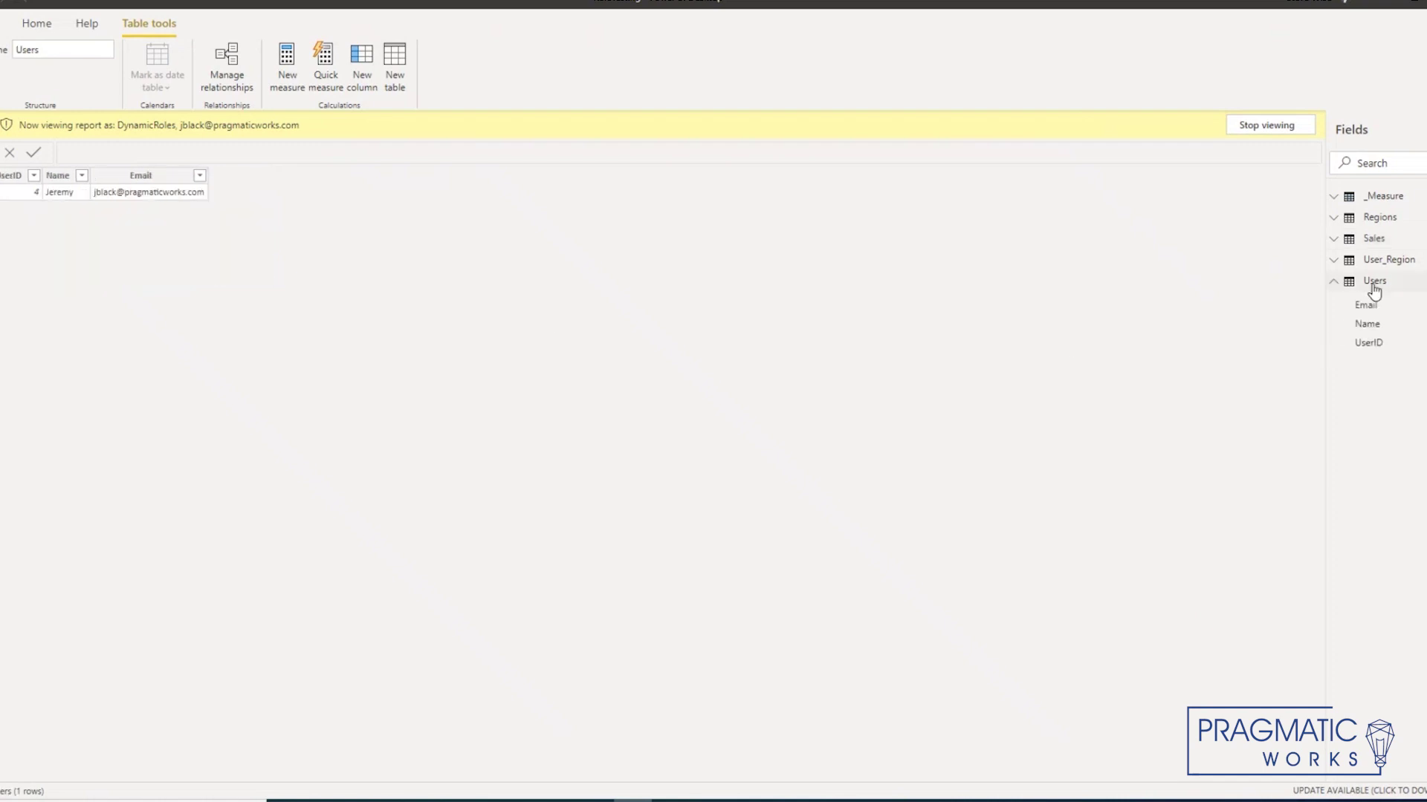
pyautogui.click(1380, 263)
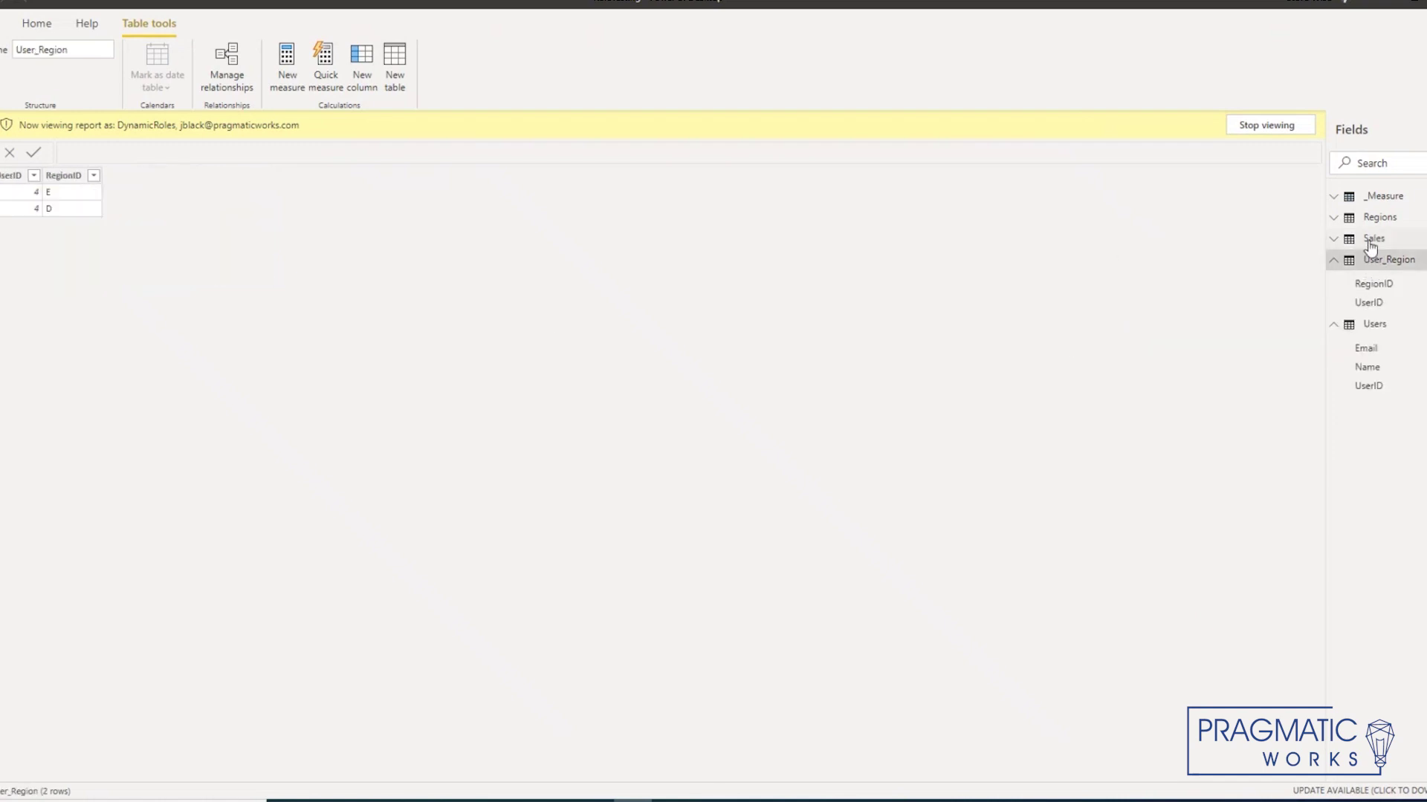
pyautogui.click(1369, 326)
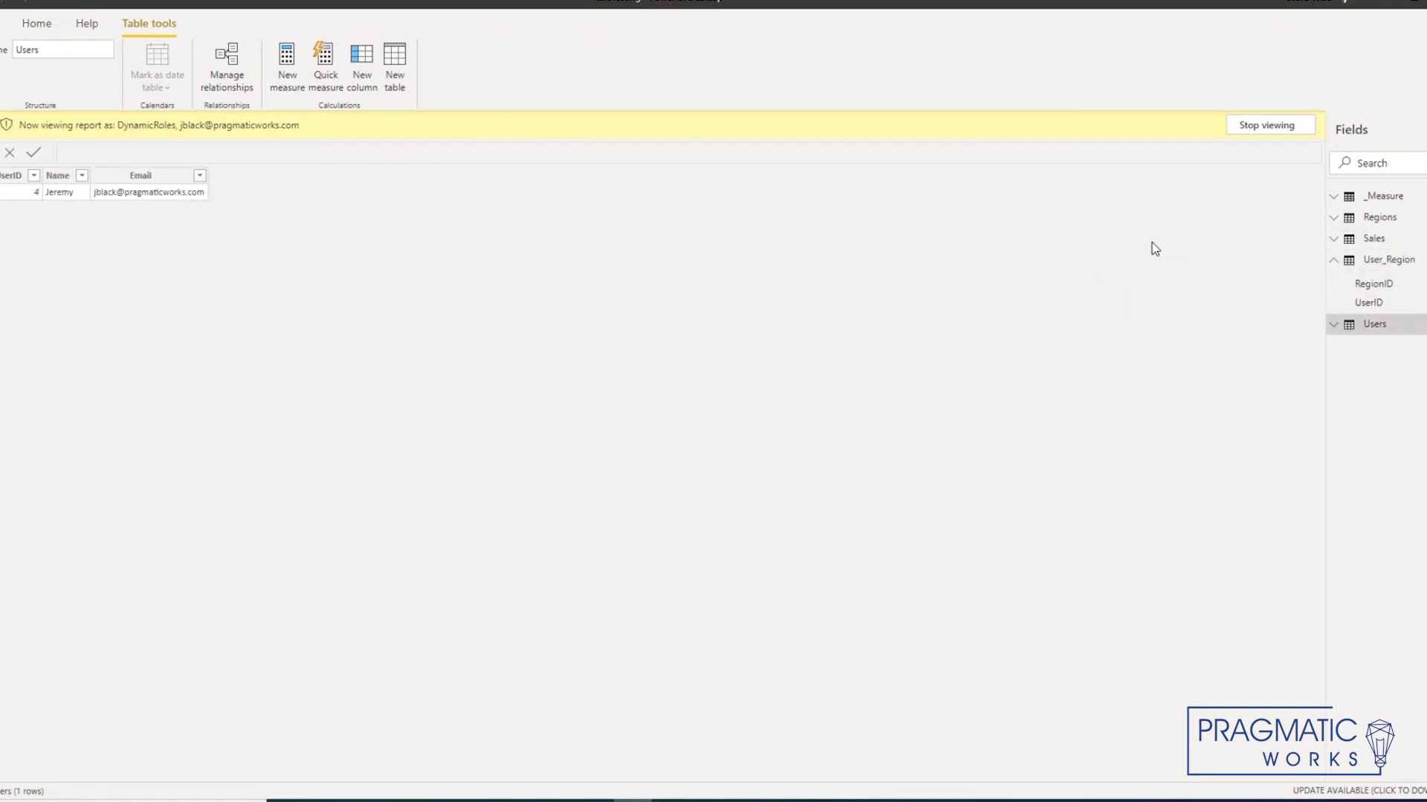
pyautogui.click(1281, 133)
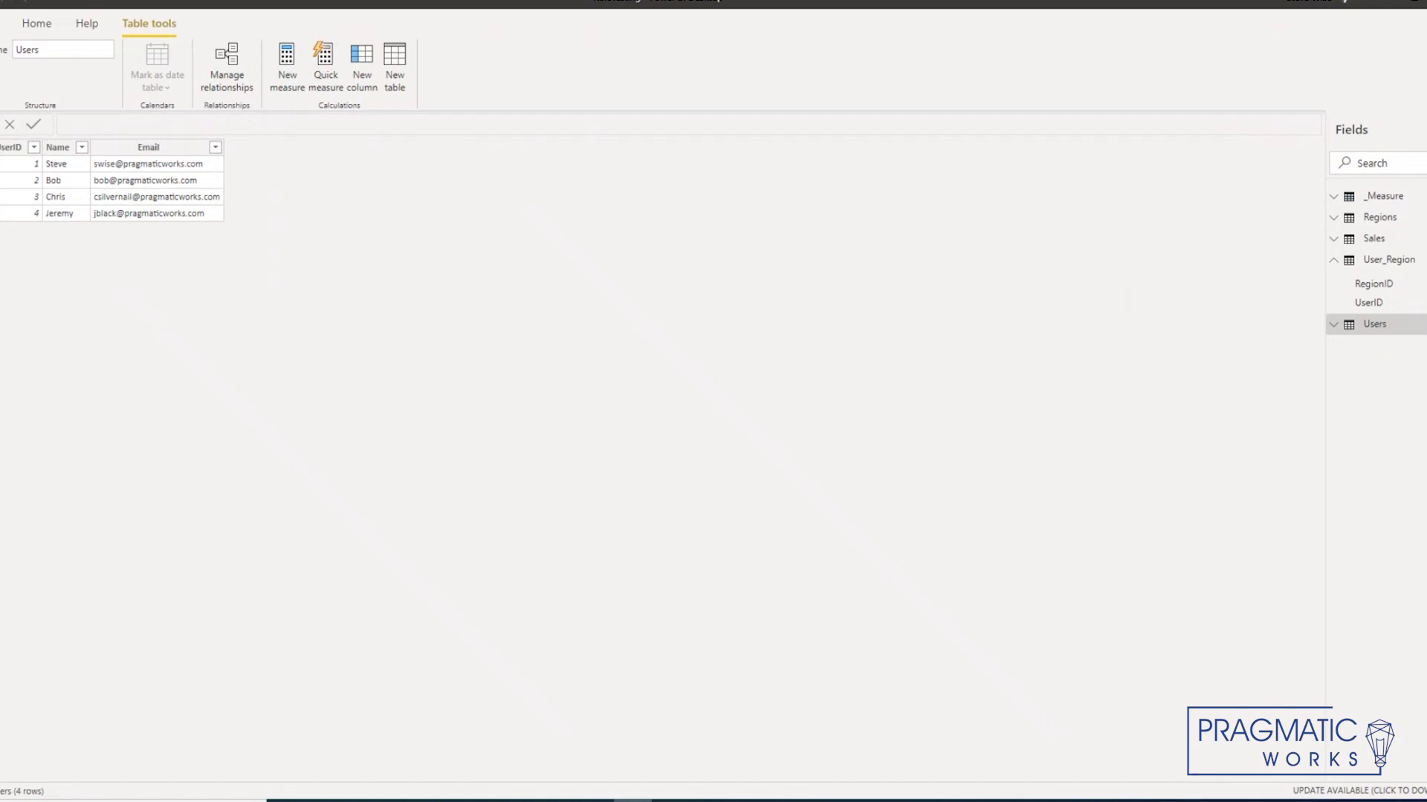
pyautogui.click(1, 144)
# Step: Recheck the DynamicRoles filters on Regions, Sales and User_Region, then close Manage roles unchanged
pyautogui.click(318, 74)
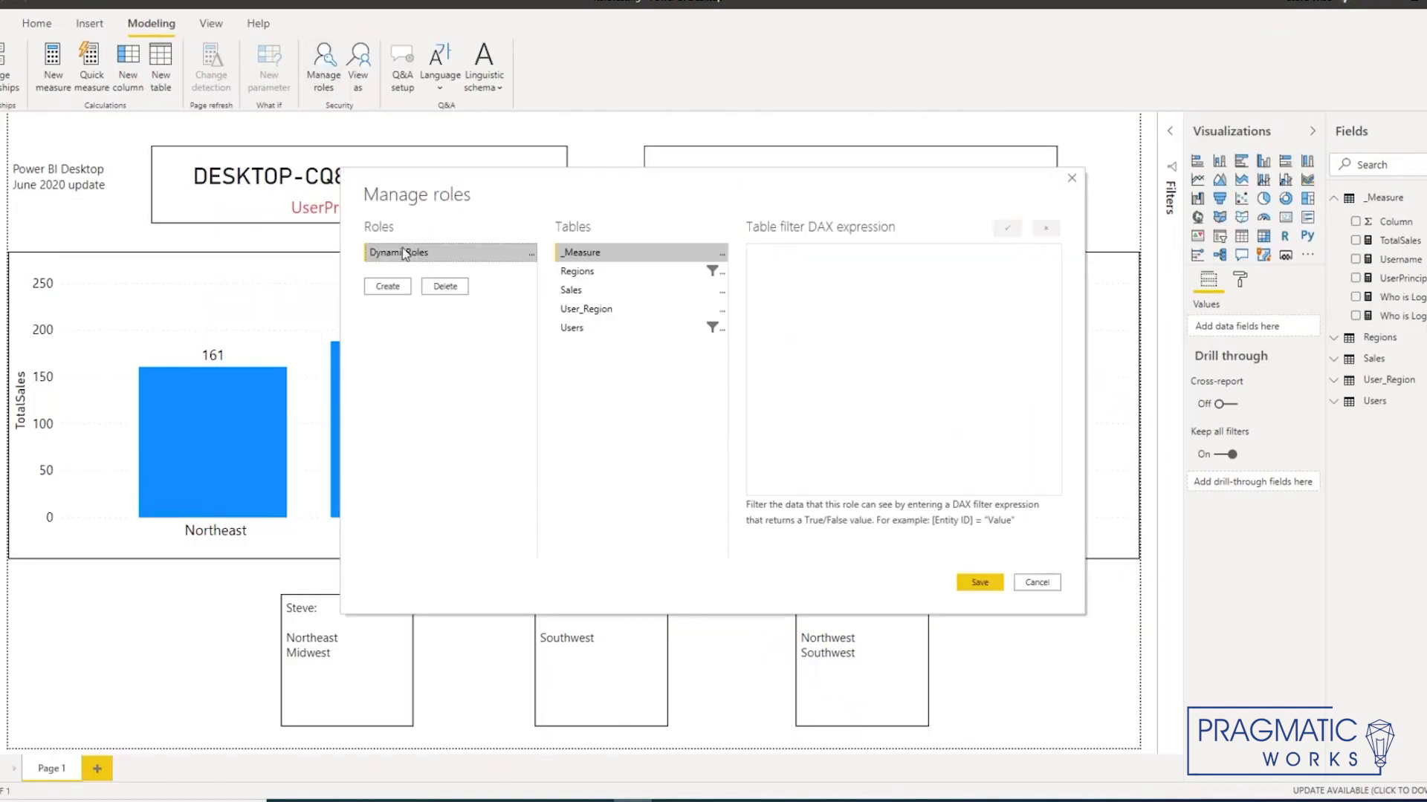
pyautogui.click(426, 252)
pyautogui.click(596, 273)
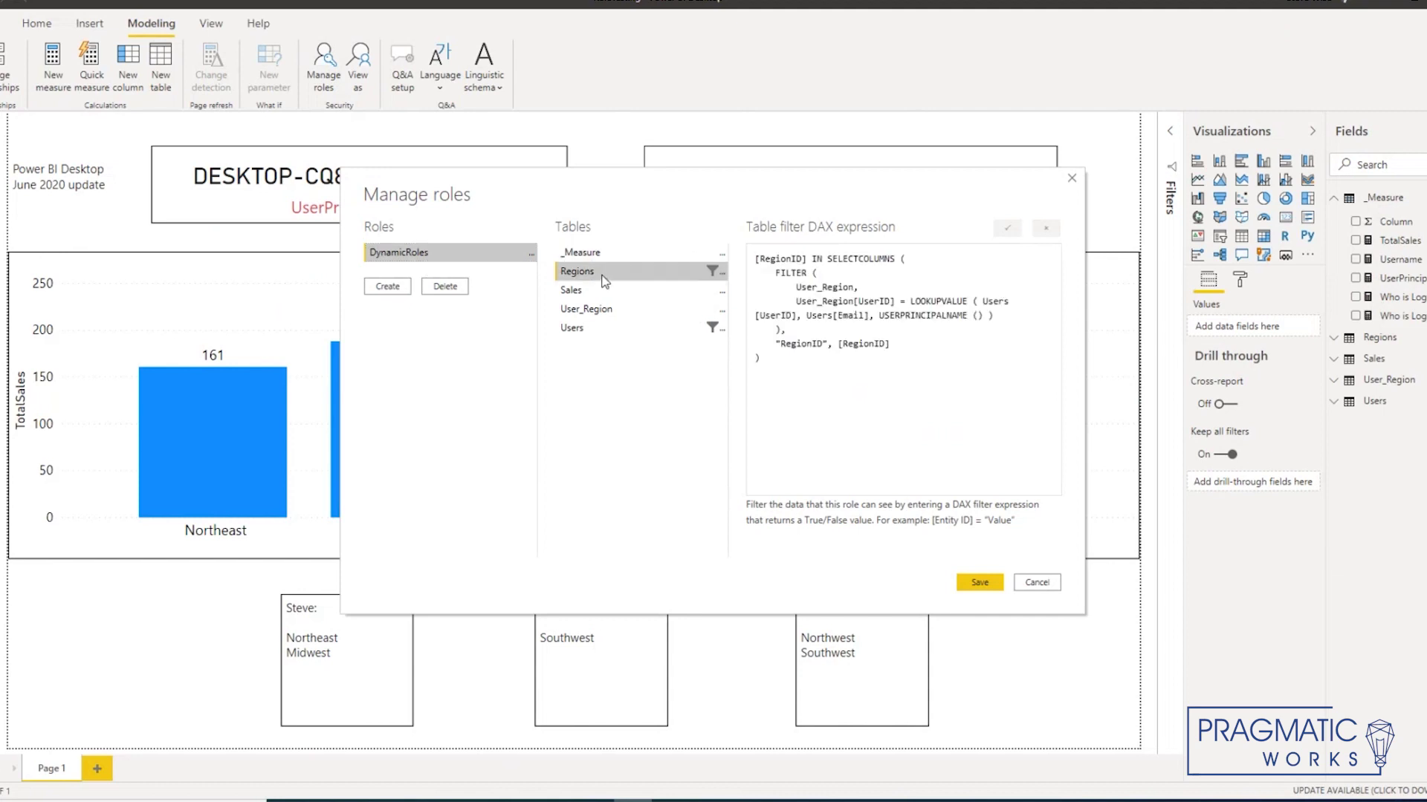
pyautogui.click(599, 292)
pyautogui.click(598, 312)
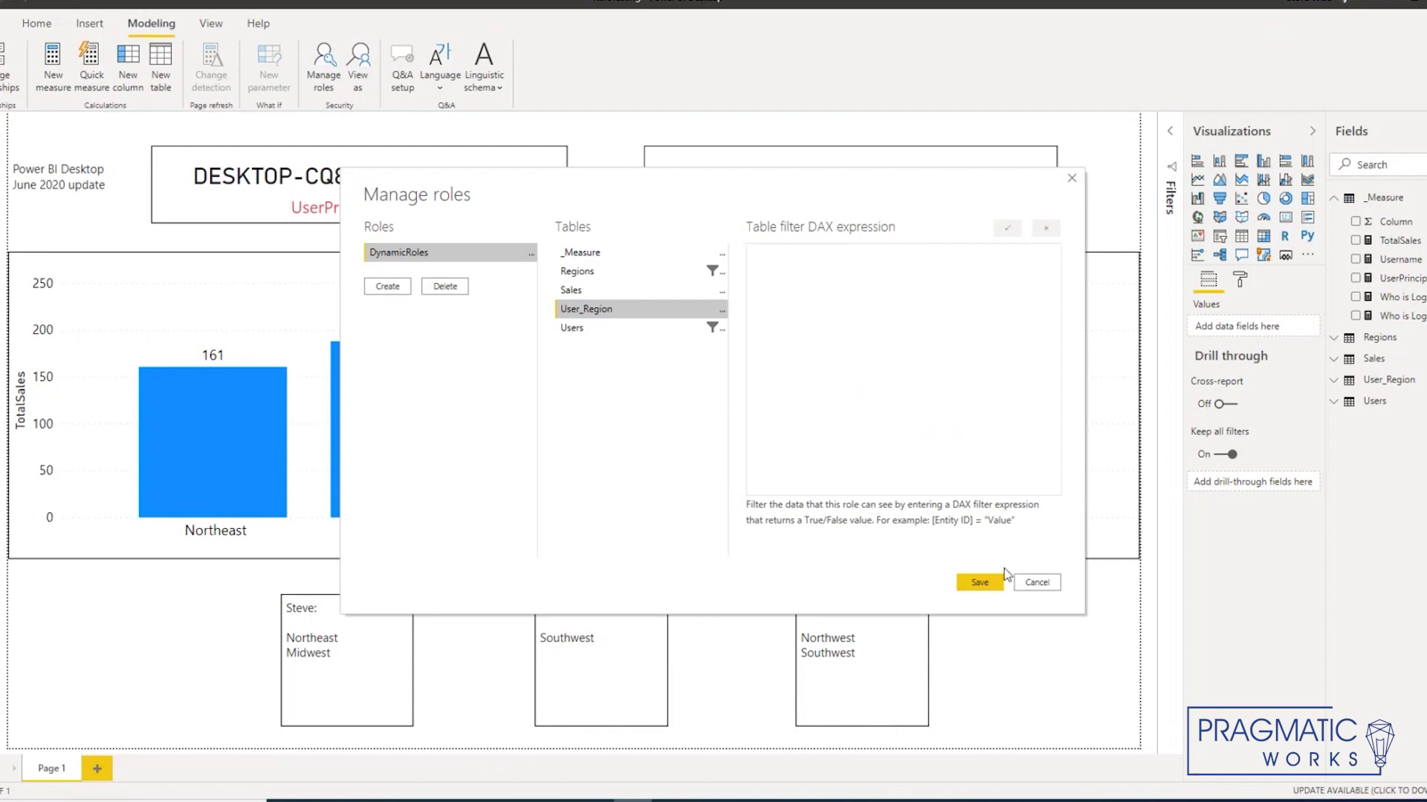
pyautogui.click(1037, 583)
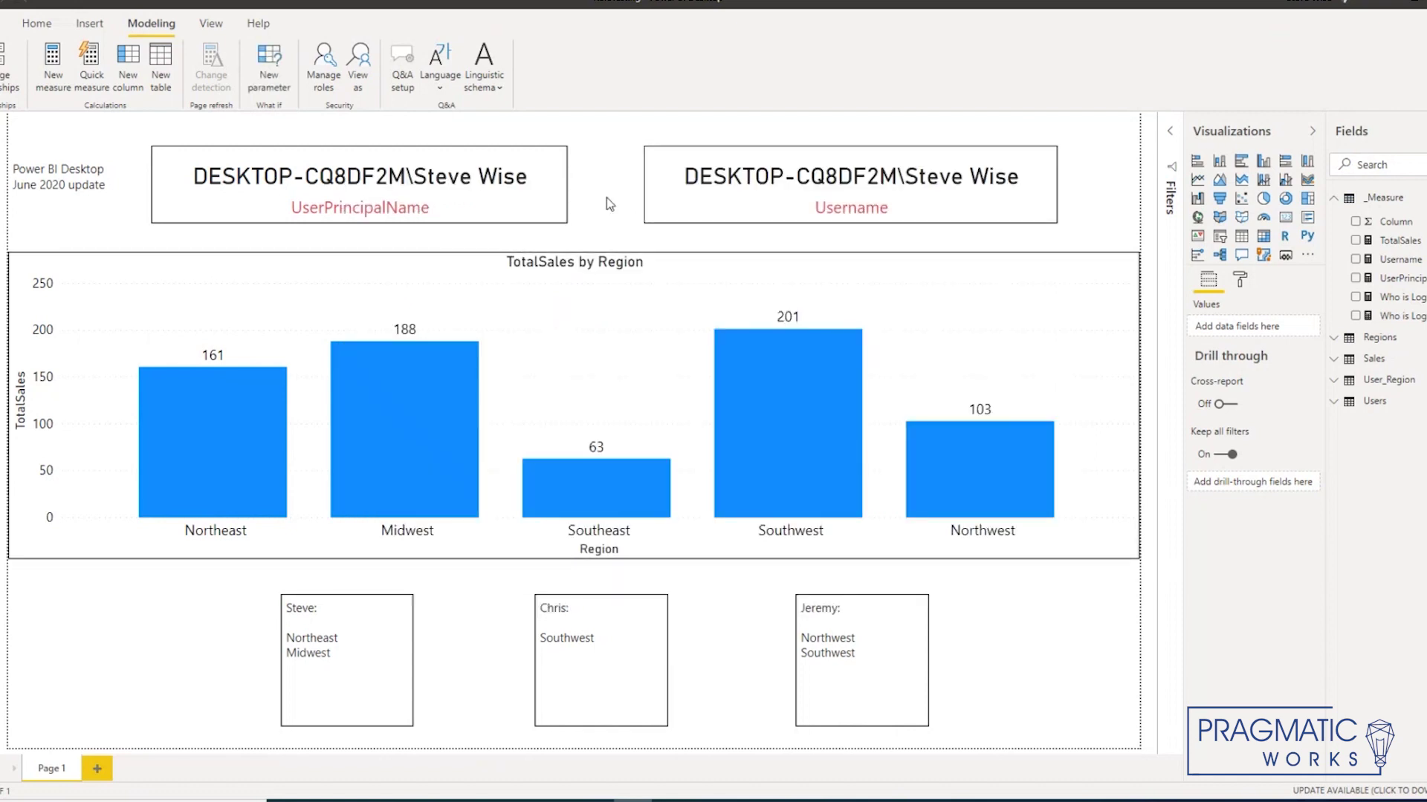